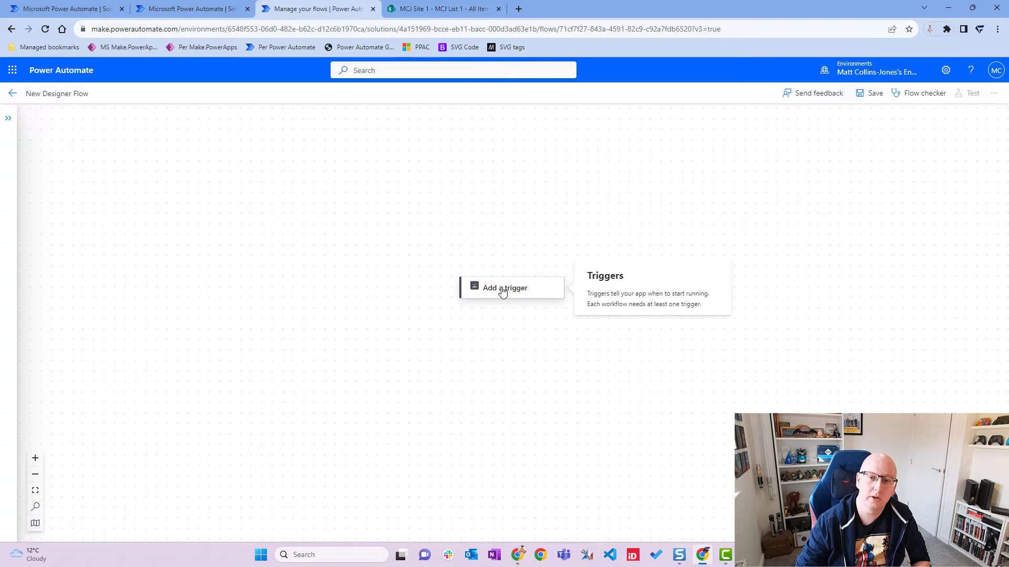
Search the triggers for 'SHare' and show every SharePoint connector trigger.
click(502, 290)
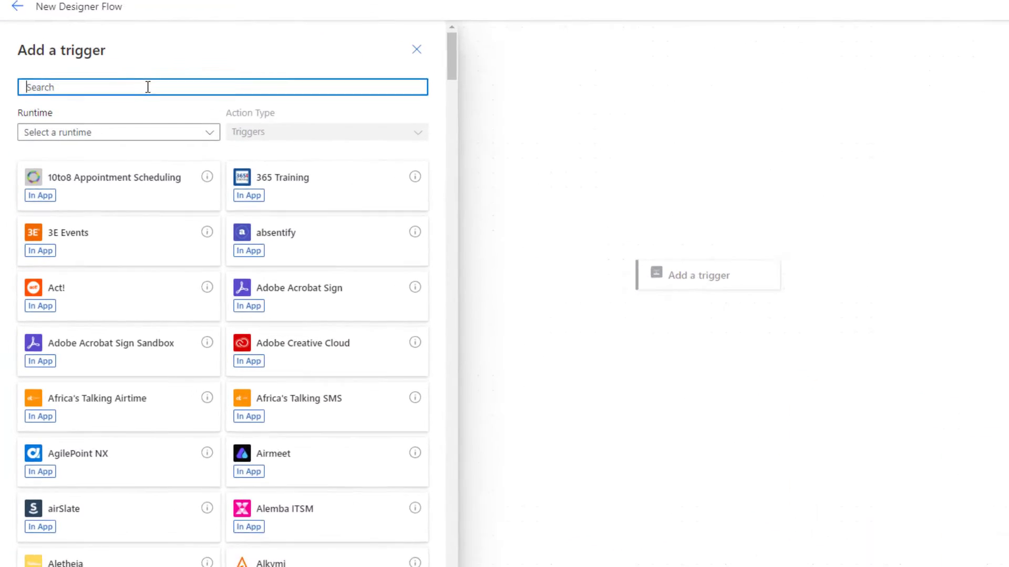
text(SHarePoint)
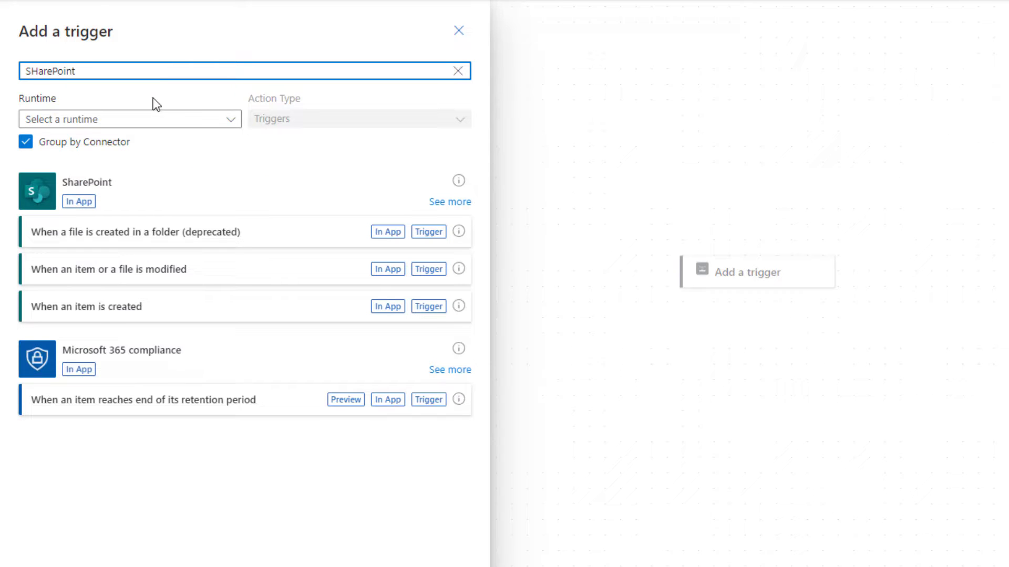
click(445, 205)
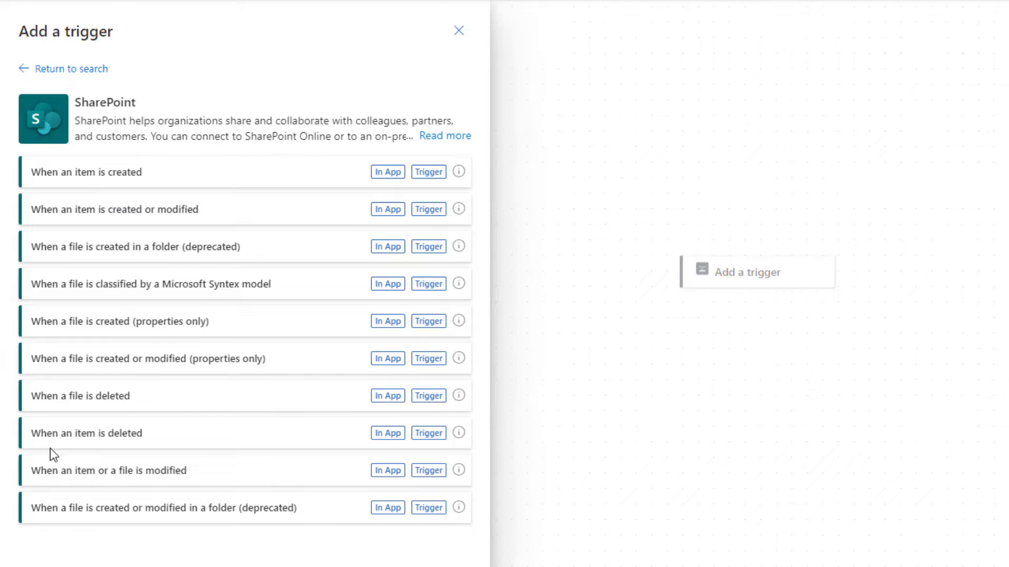
Add the 'When an item is deleted' trigger with Site Address MCJ Site 1 and List Name MCJ List 1.
click(240, 441)
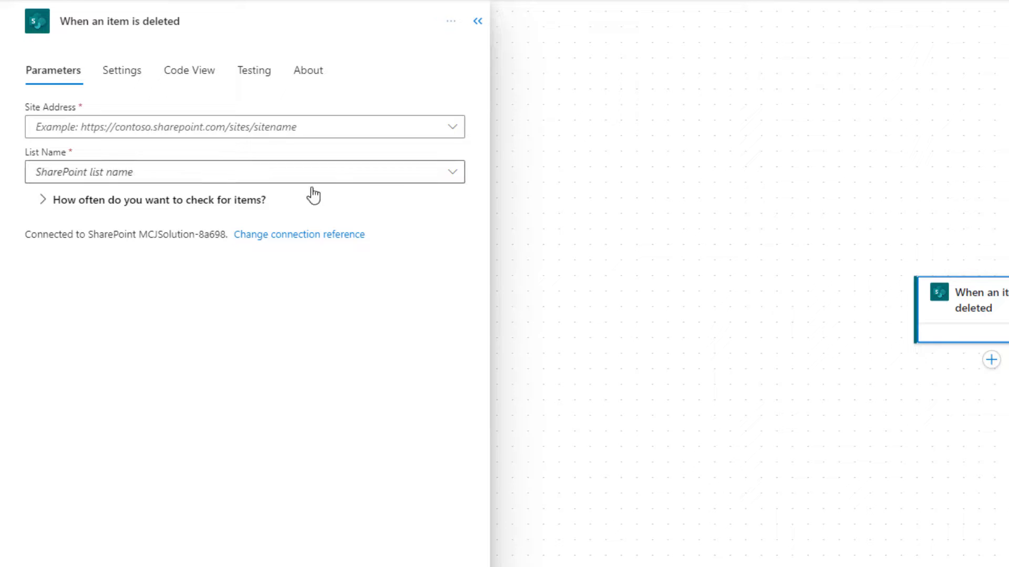
click(449, 128)
click(450, 132)
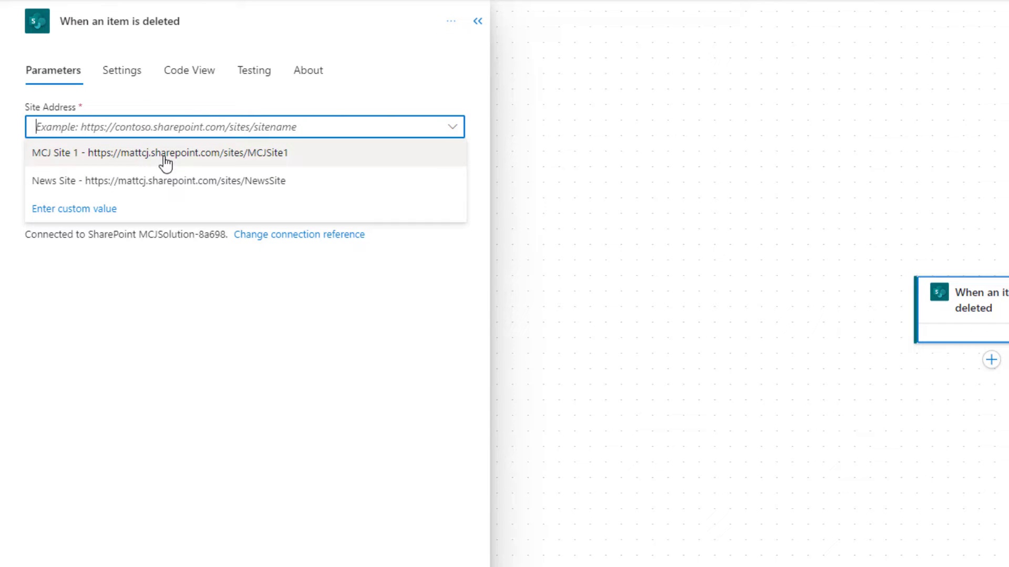
click(206, 163)
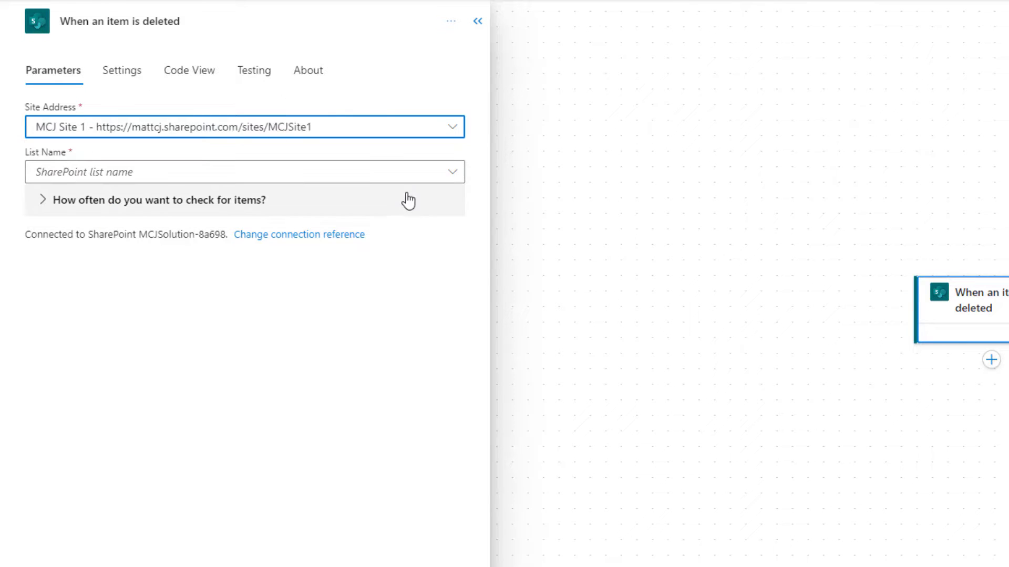
click(452, 173)
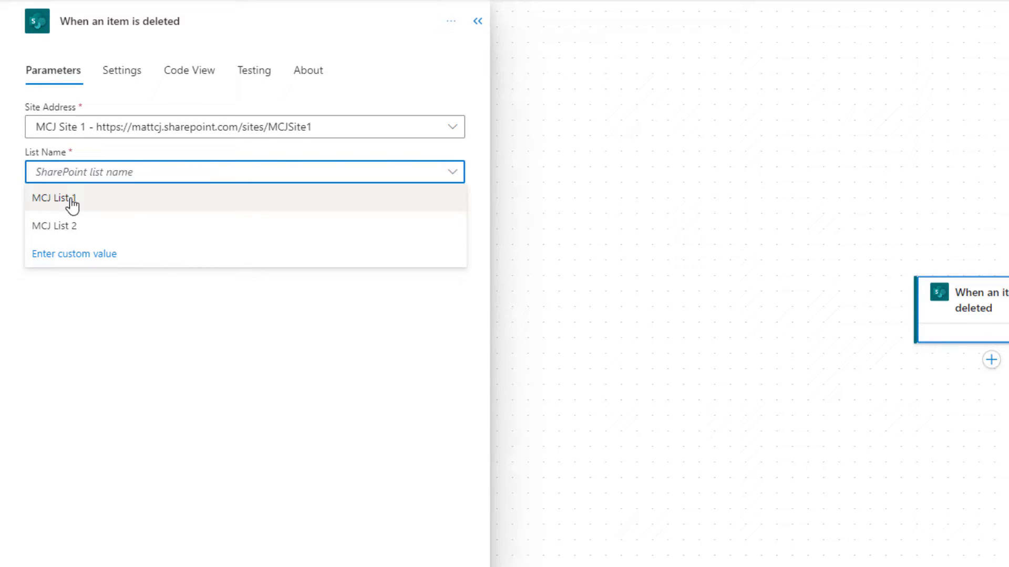
click(128, 205)
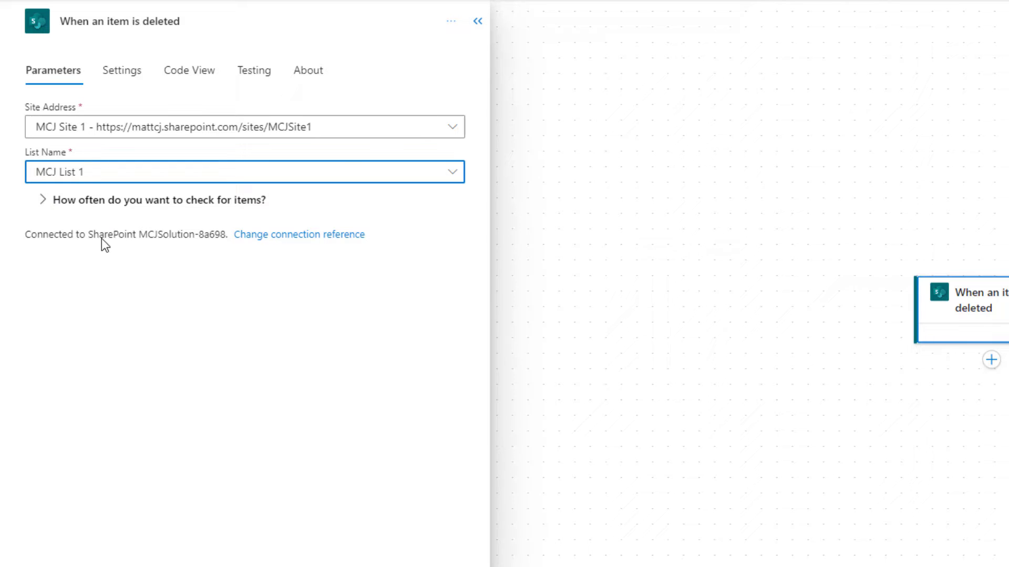
click(49, 205)
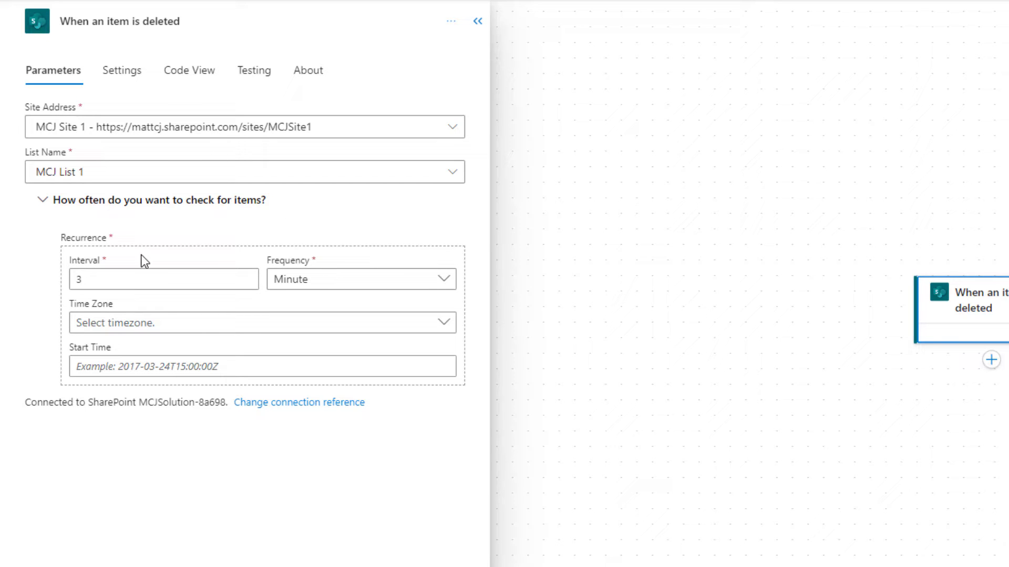
click(405, 284)
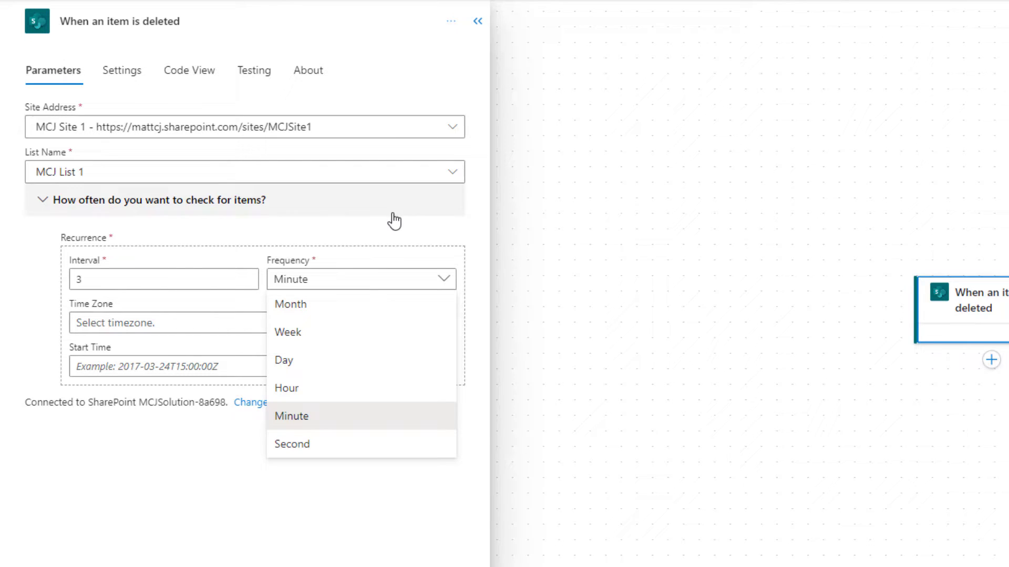
click(325, 420)
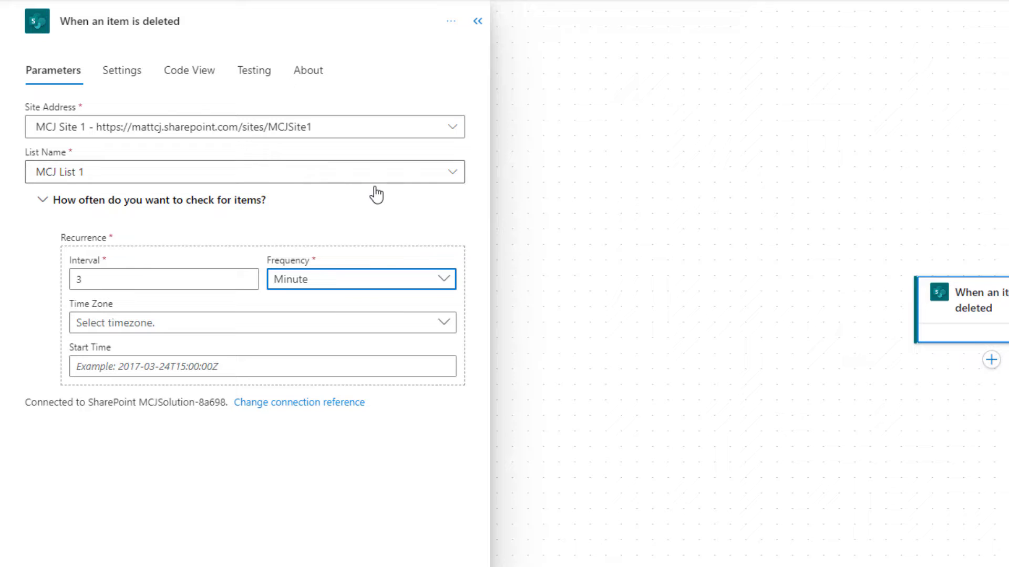
Add a Compose action after the 'When an item is deleted' trigger.
click(212, 208)
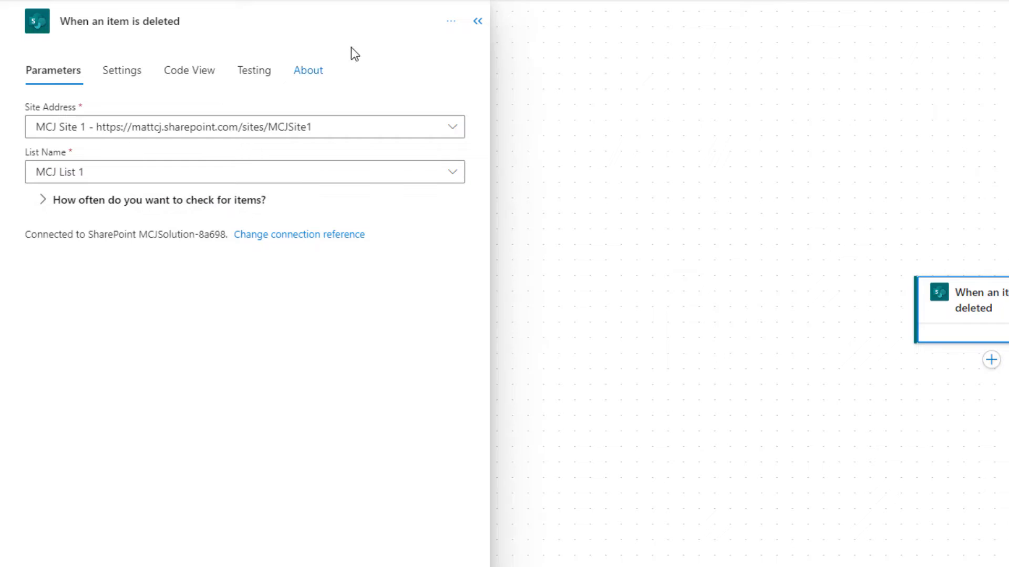
drag(797, 343, 762, 343)
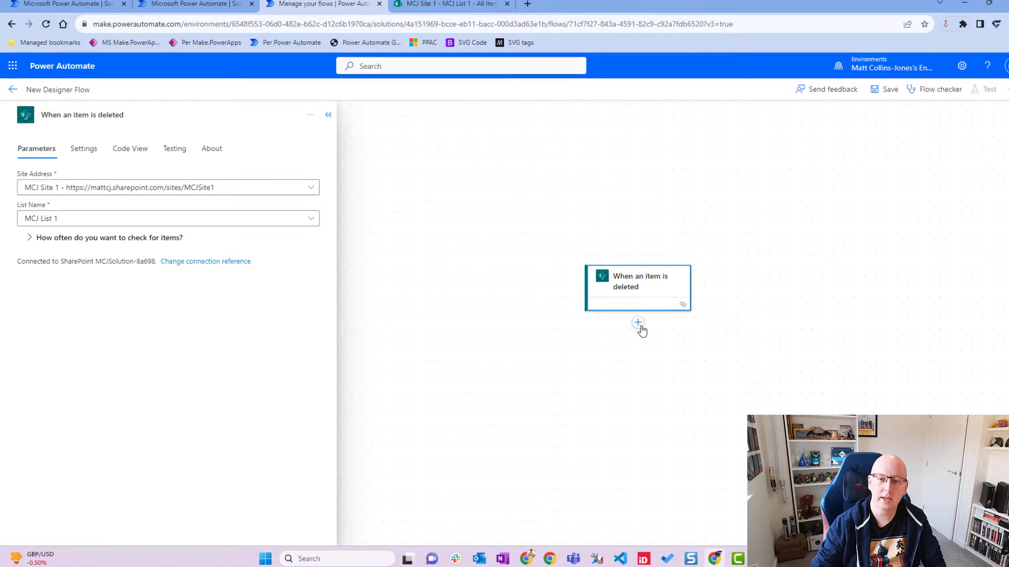
click(953, 356)
click(606, 349)
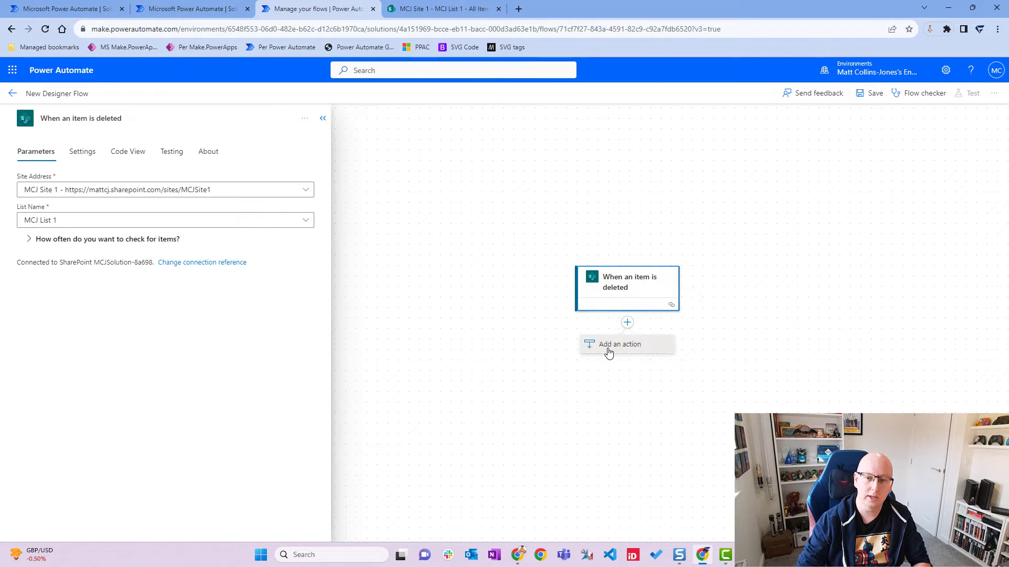
click(77, 152)
text(Compose)
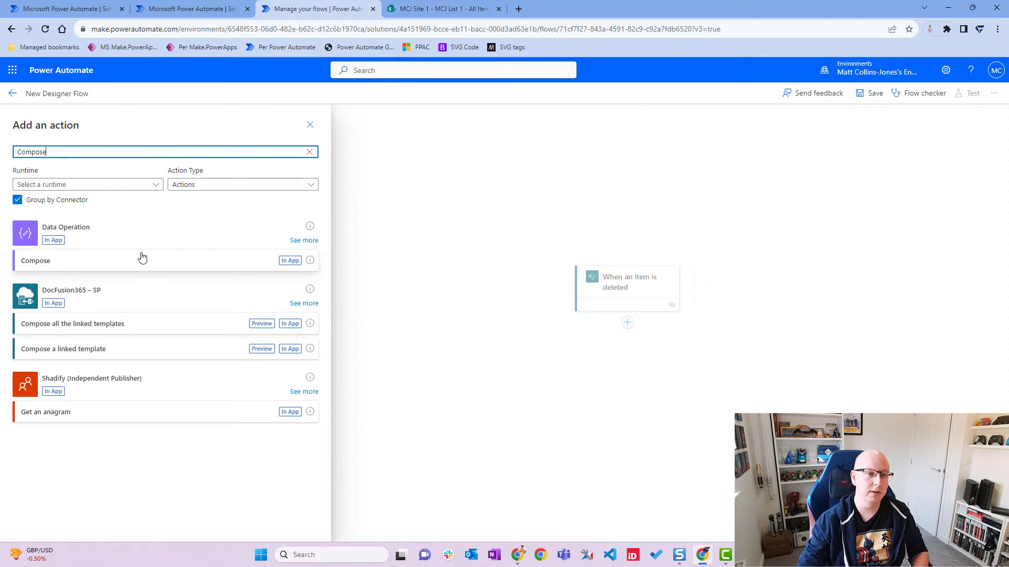
click(142, 258)
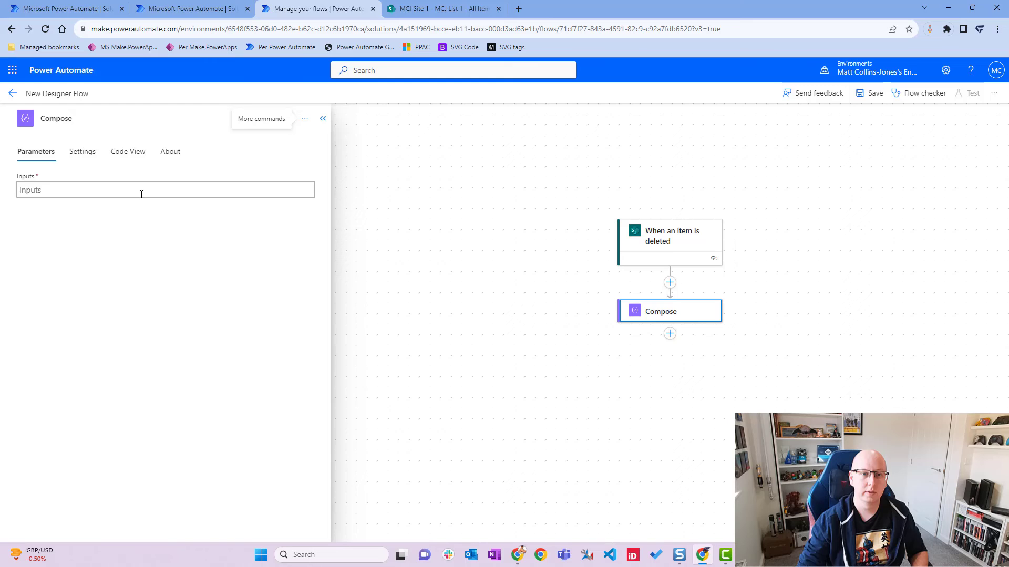
Set the Compose input to 'fefee' and save the flow.
click(140, 191)
text(fefee)
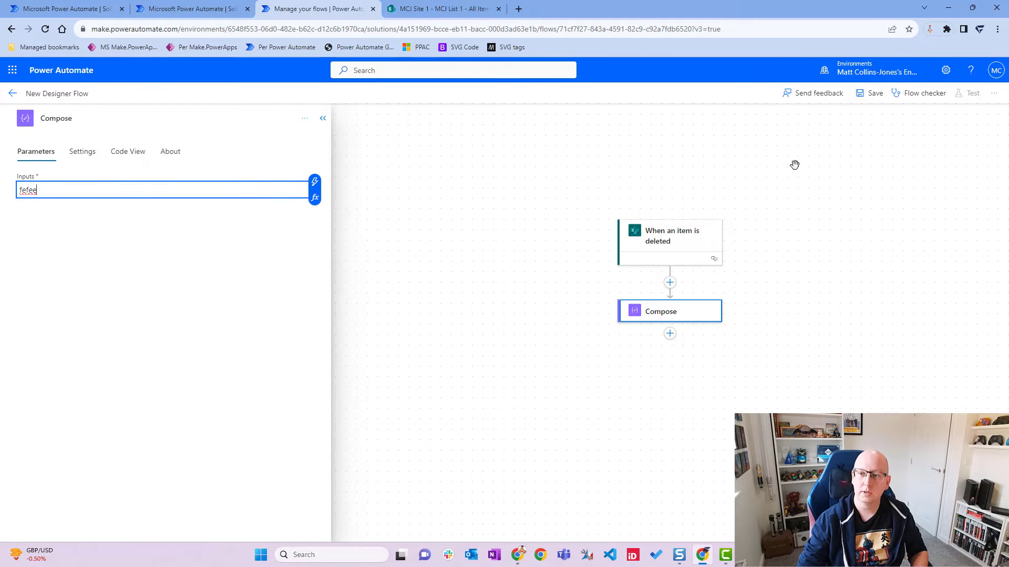
click(873, 93)
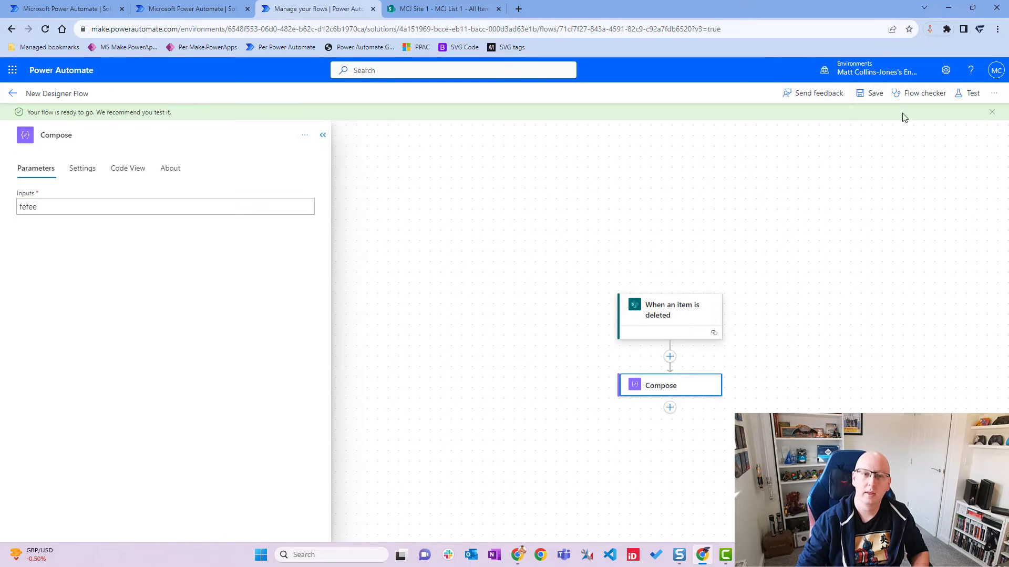
Start a manual test of the flow, then go to the SharePoint MCJ List 1 tab.
click(972, 94)
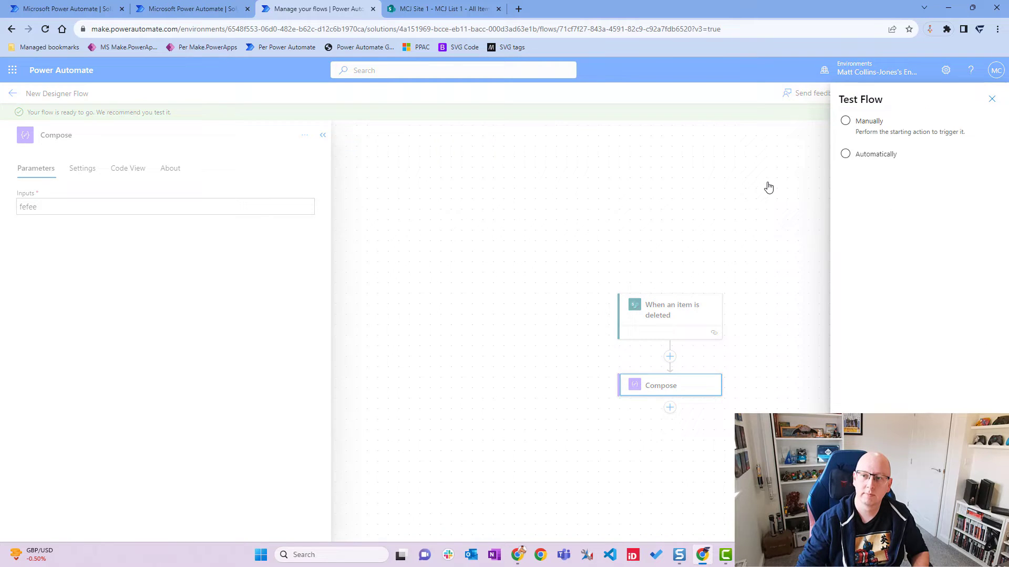
click(845, 121)
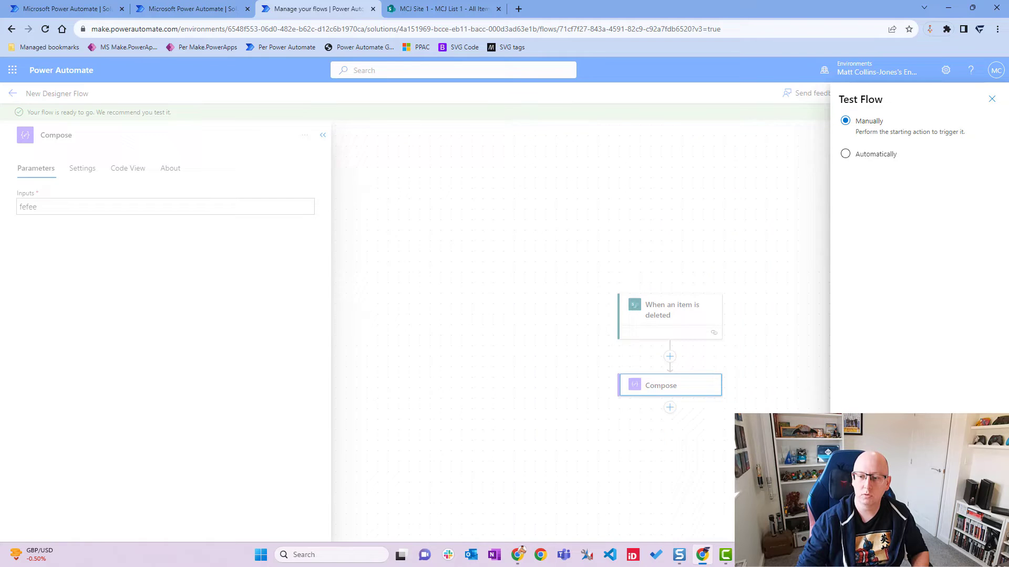
click(854, 525)
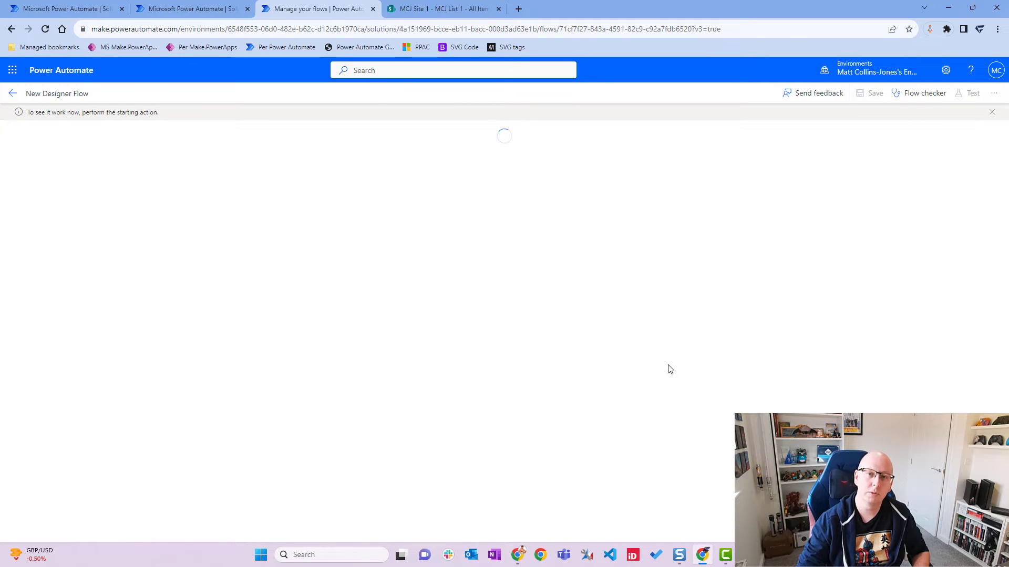
click(466, 9)
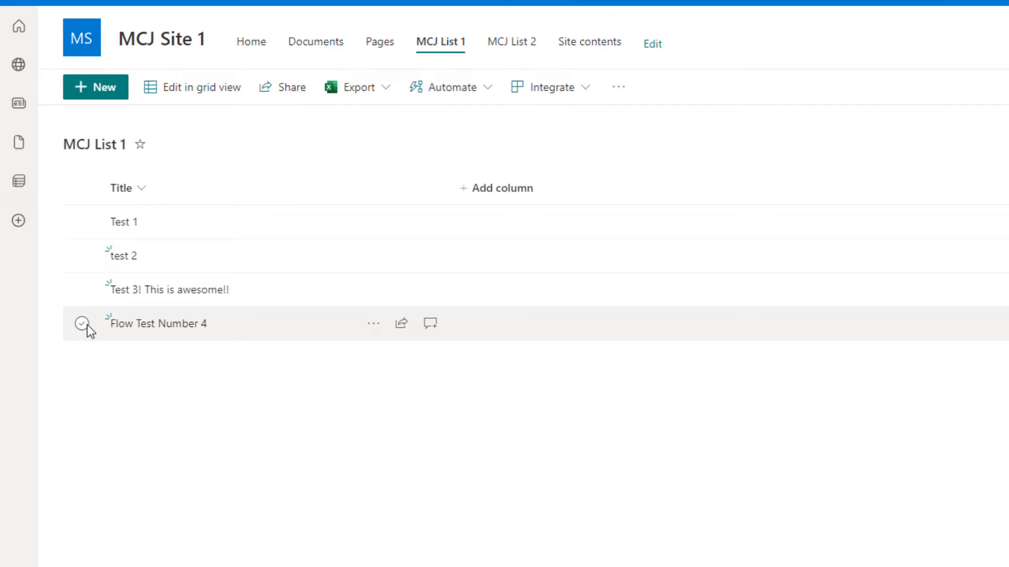
Delete the 'Flow Test Number 4' item from MCJ List 1, sending it to the recycle bin.
click(87, 325)
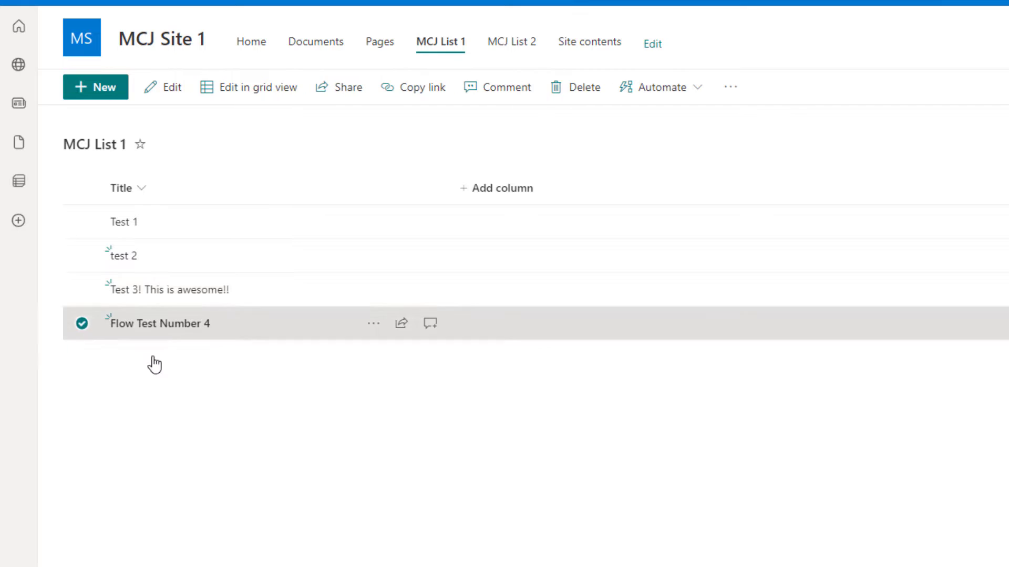
click(732, 89)
click(594, 107)
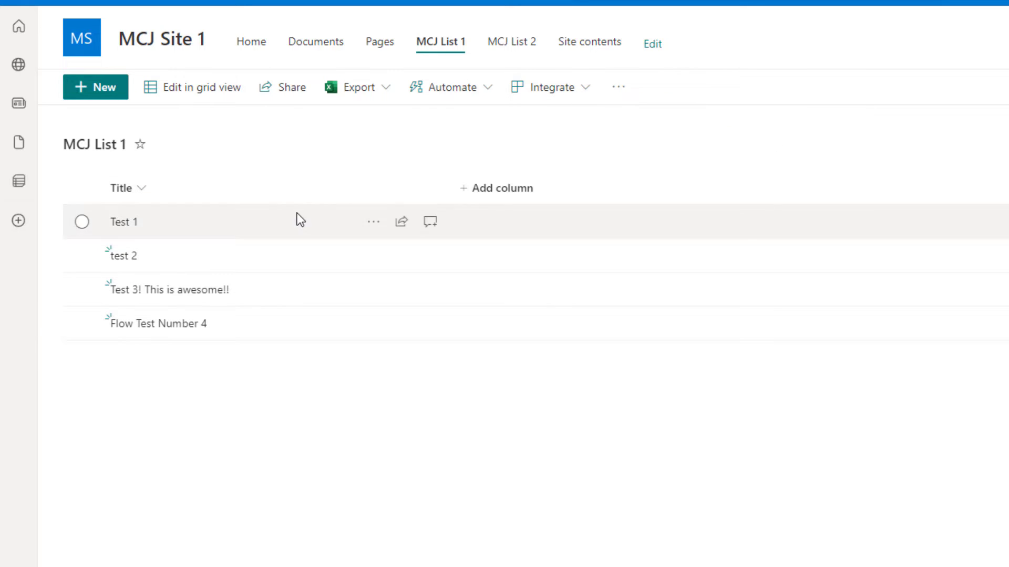
click(81, 324)
click(588, 86)
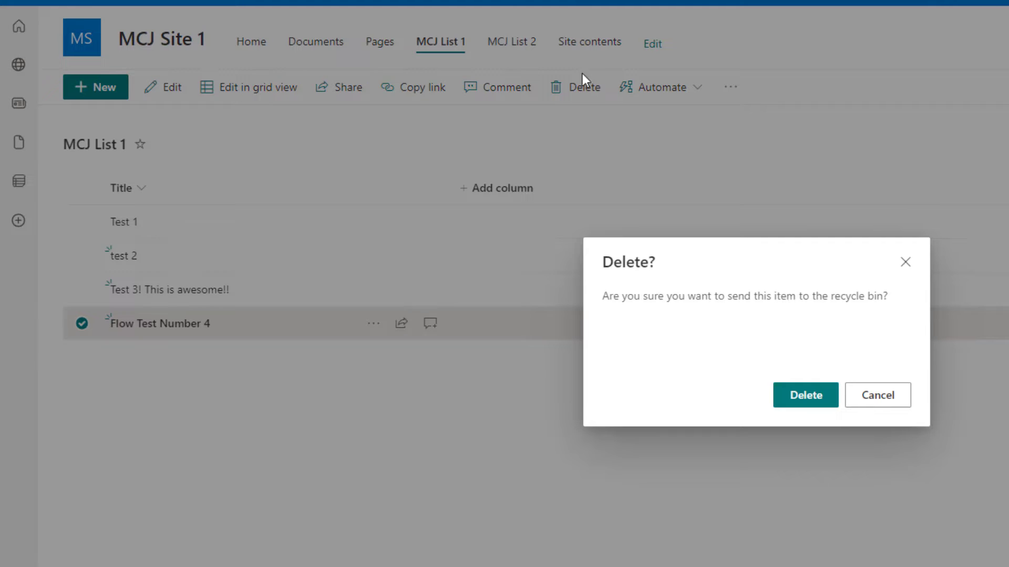
click(816, 395)
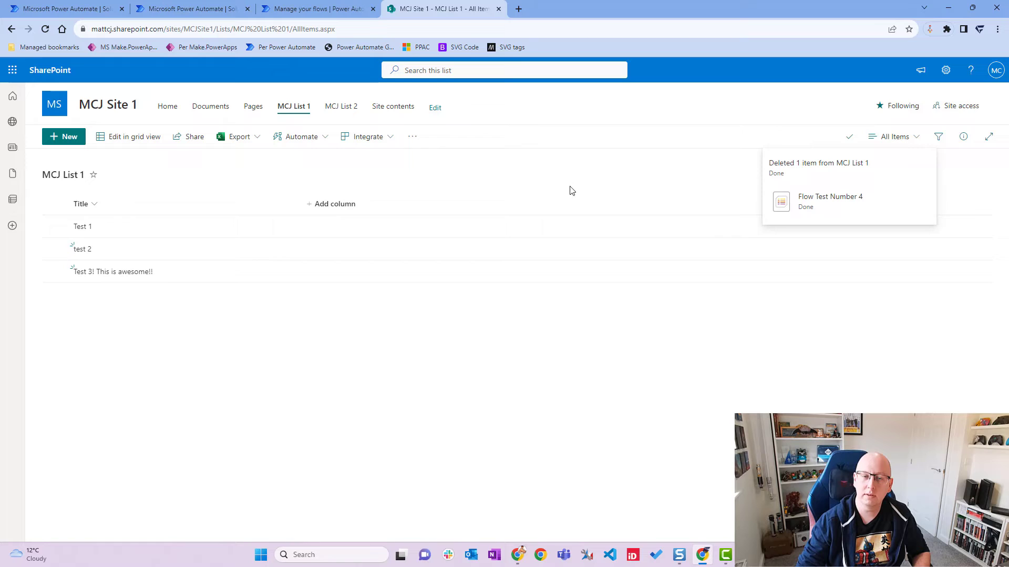
Back in the successful flow run, view the 'When an item is deleted' trigger's run details.
click(318, 9)
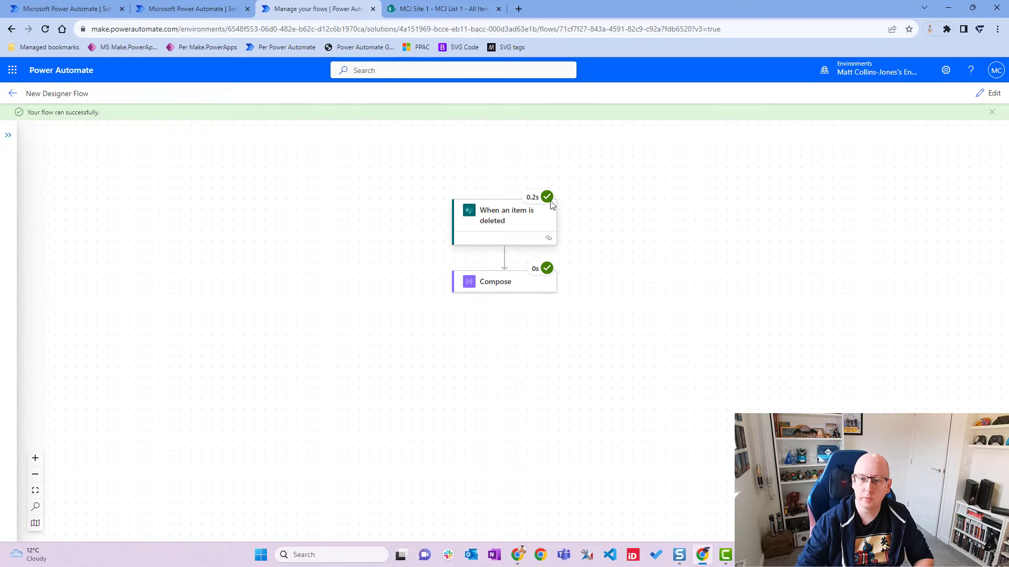
click(505, 215)
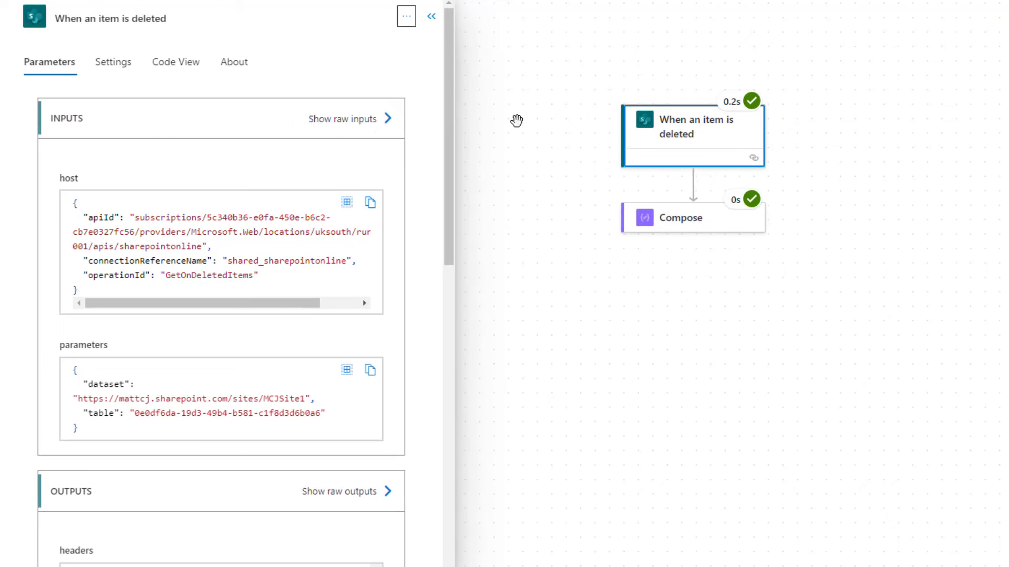
drag(449, 134, 493, 330)
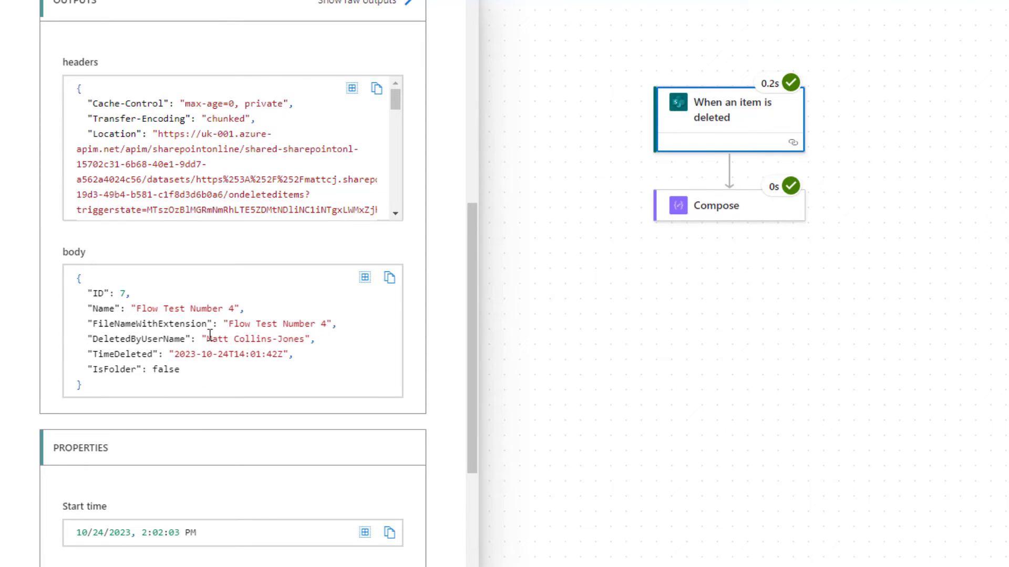
drag(207, 339, 308, 342)
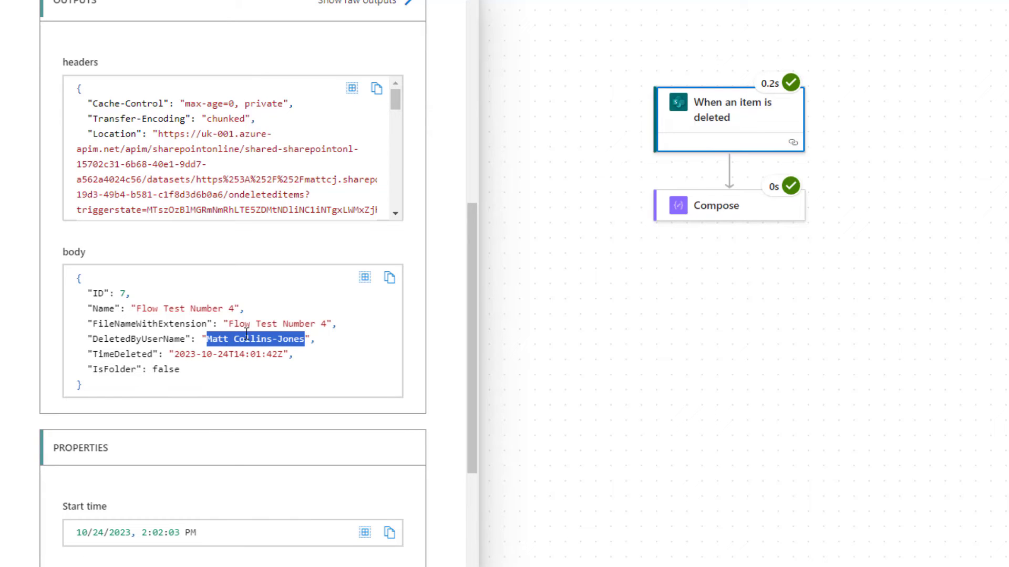
click(340, 349)
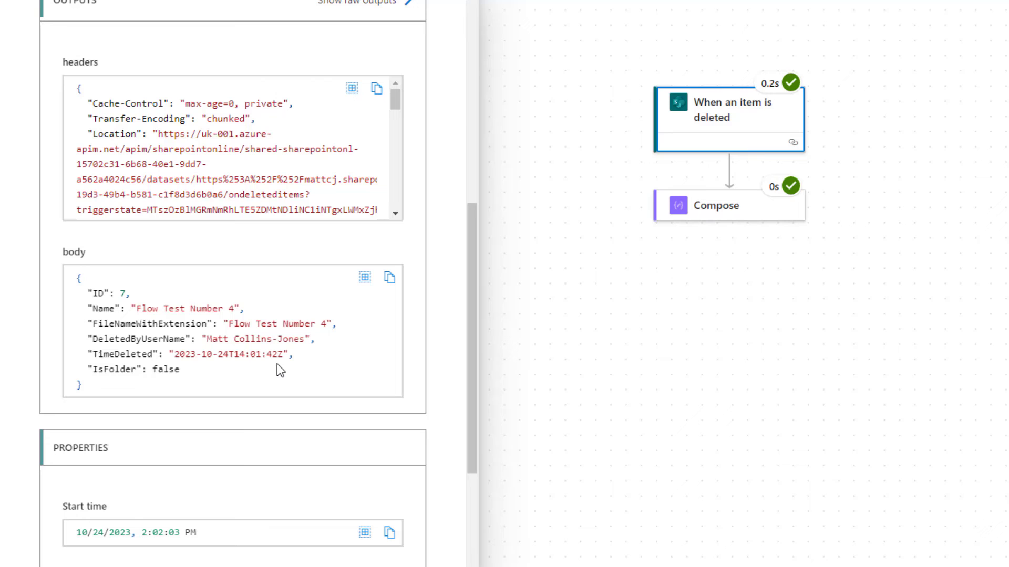
scroll(290, 358, up, 10)
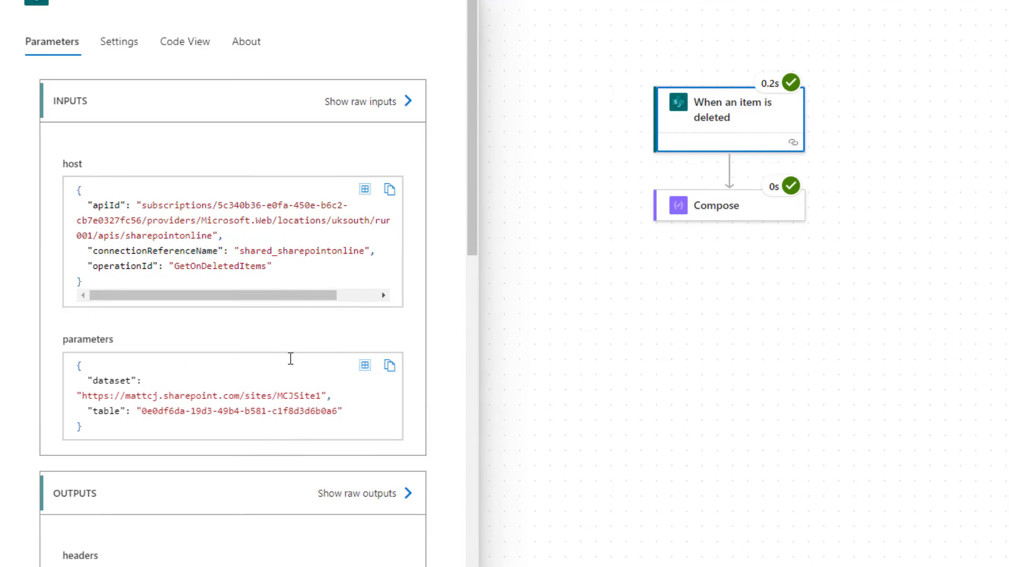
scroll(358, 415, down, 8)
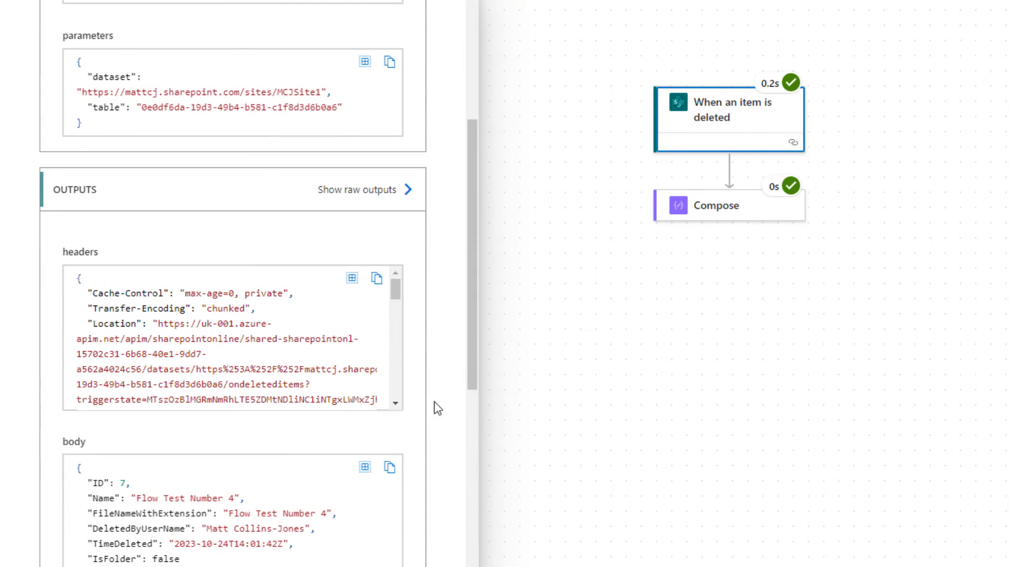
scroll(435, 402, down, 1)
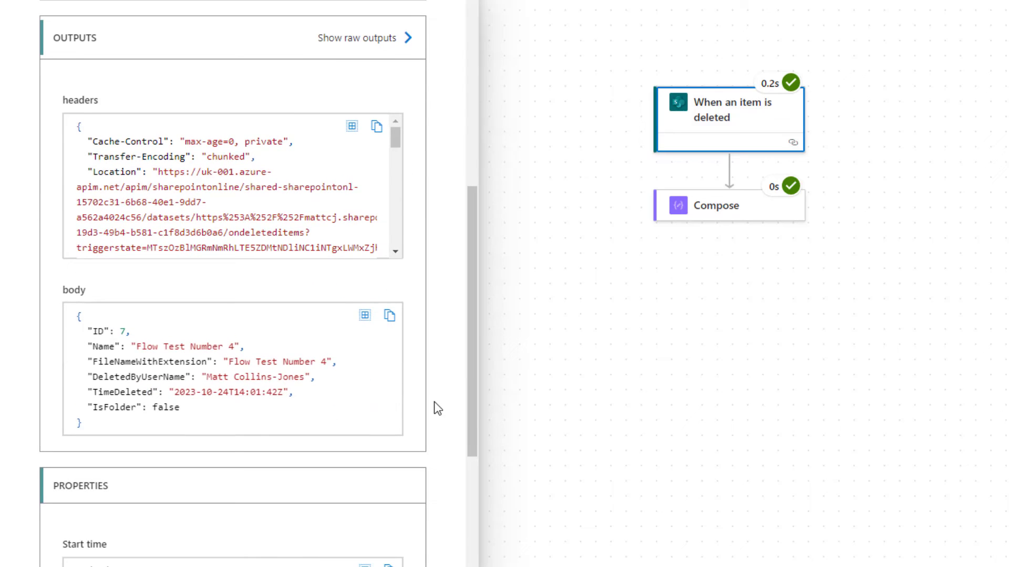